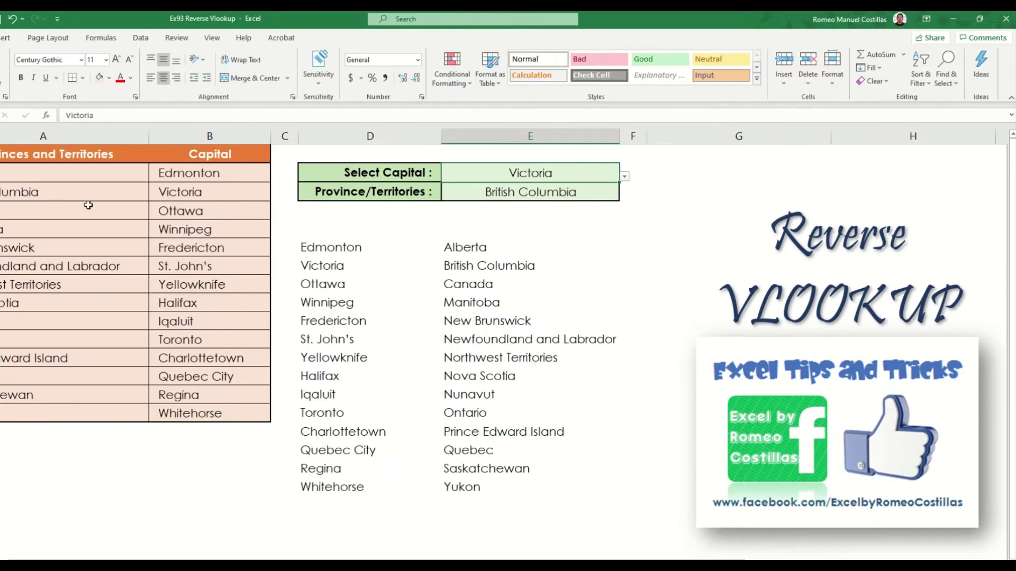
Step: Pick Regina, then Toronto, from the E2 capital dropdown, and select the Ontario–Toronto table row
left_click(625, 176)
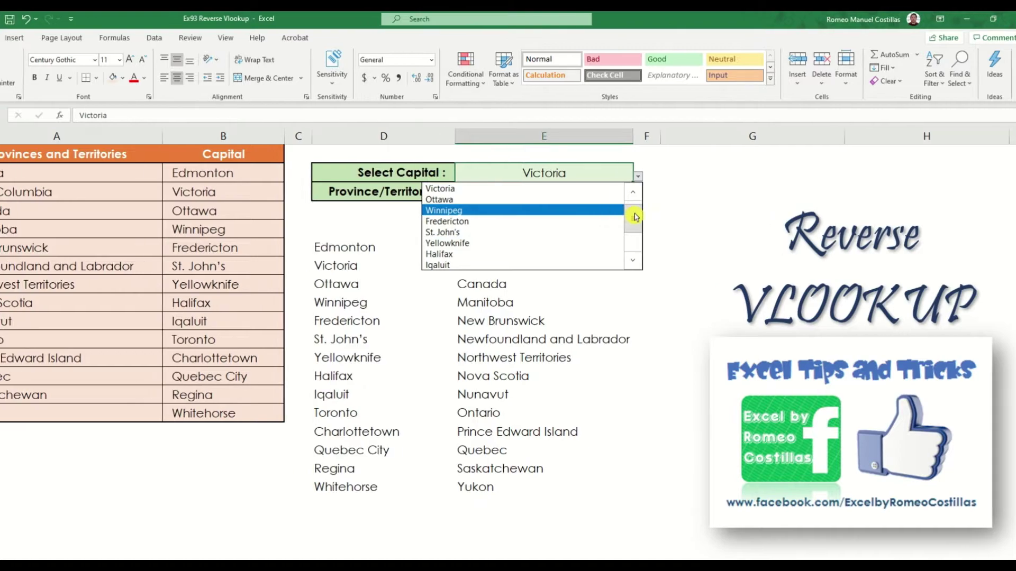
scroll(558, 256, "down", 2)
left_click(642, 255)
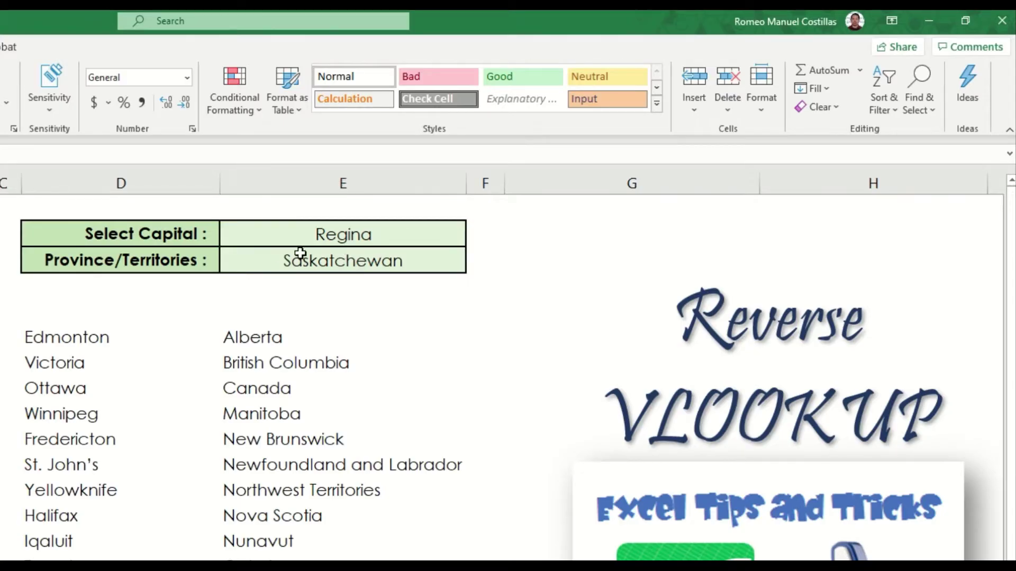
left_click(474, 235)
left_click(444, 301)
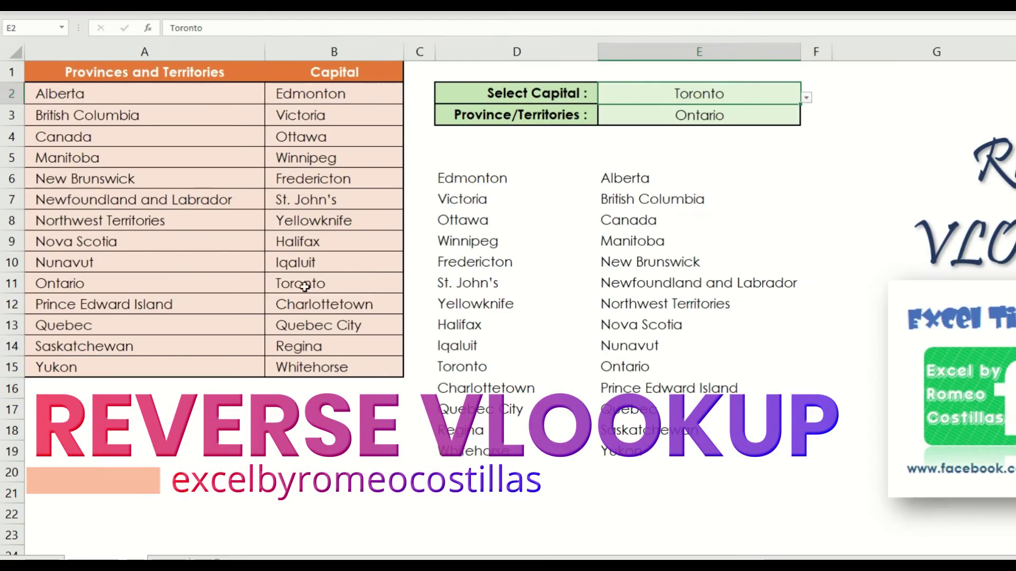
left_click_drag(305, 286, 201, 287)
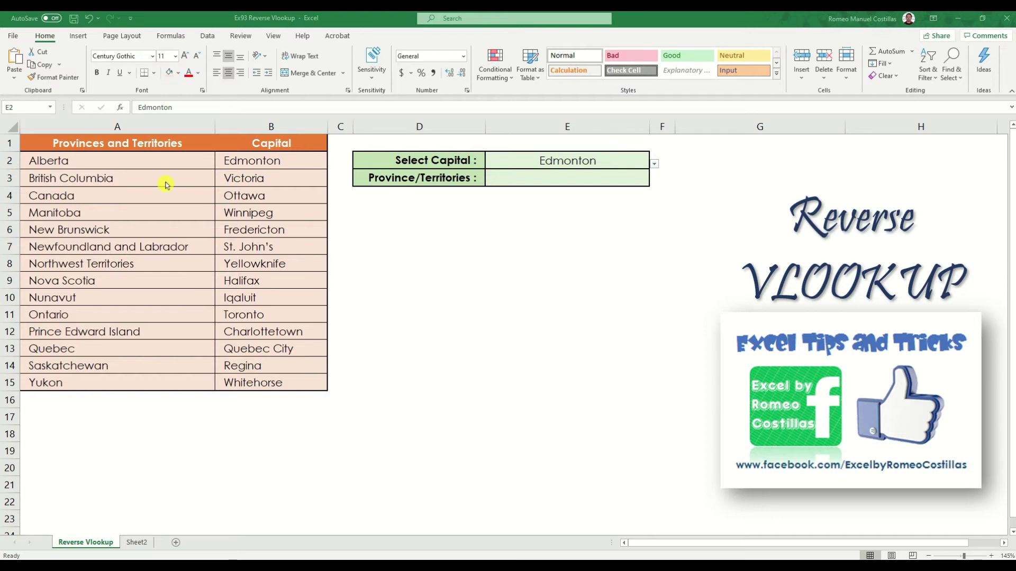
left_click(161, 127)
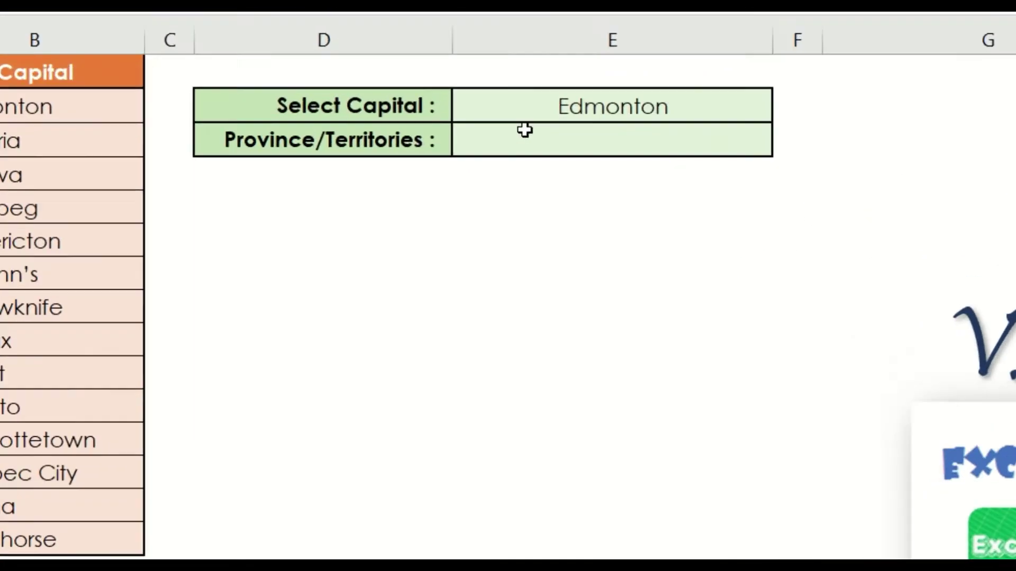
left_click(549, 105)
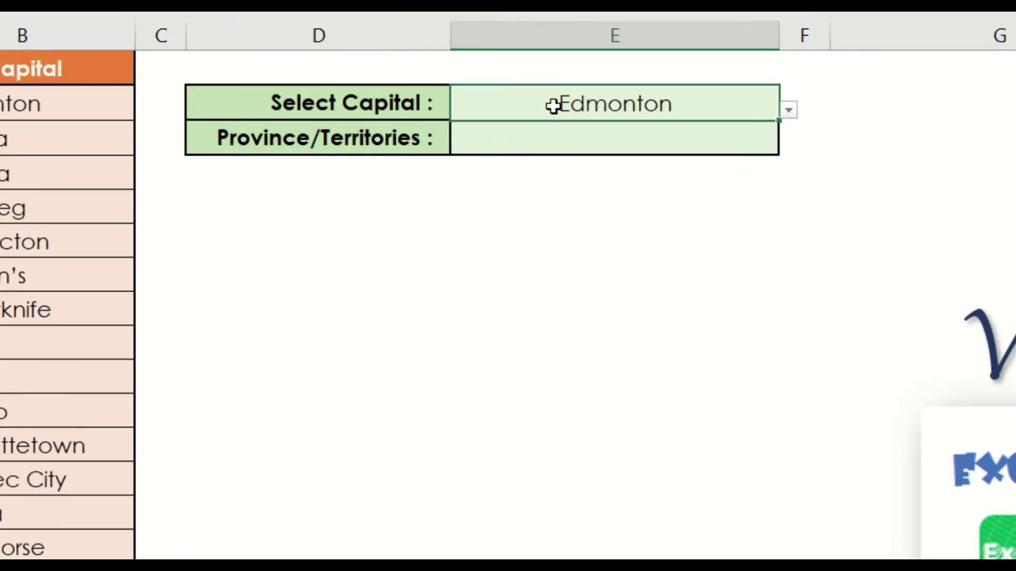
left_click(788, 111)
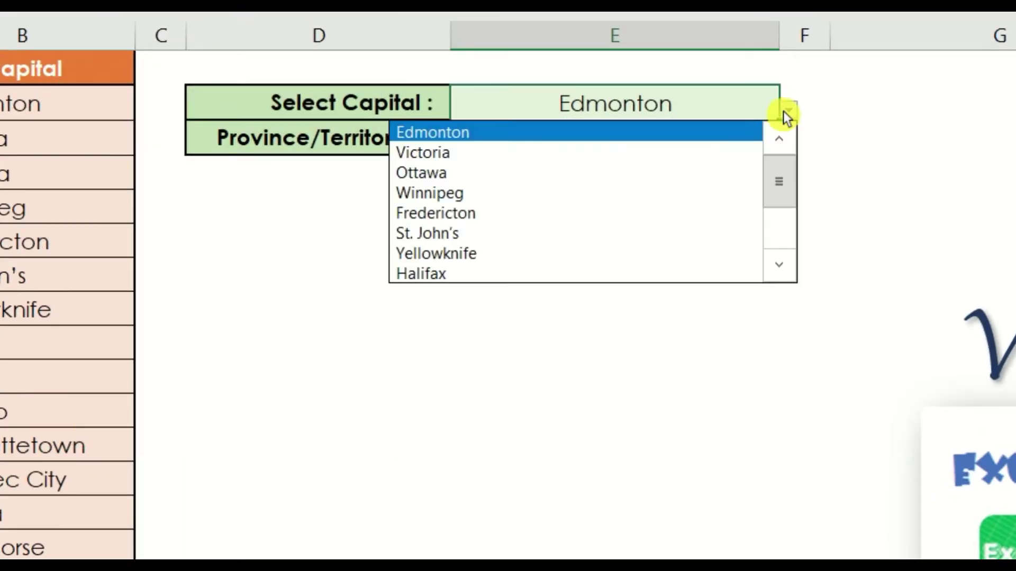
mouse_move(780, 185)
left_mouse_down()
mouse_move(782, 229)
mouse_move(786, 179)
left_mouse_up()
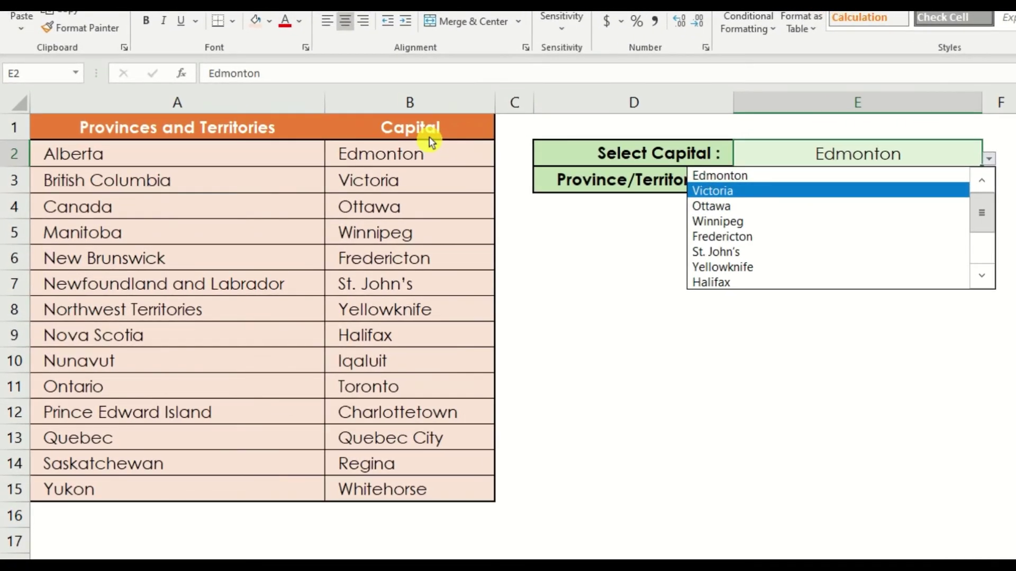
key("Escape")
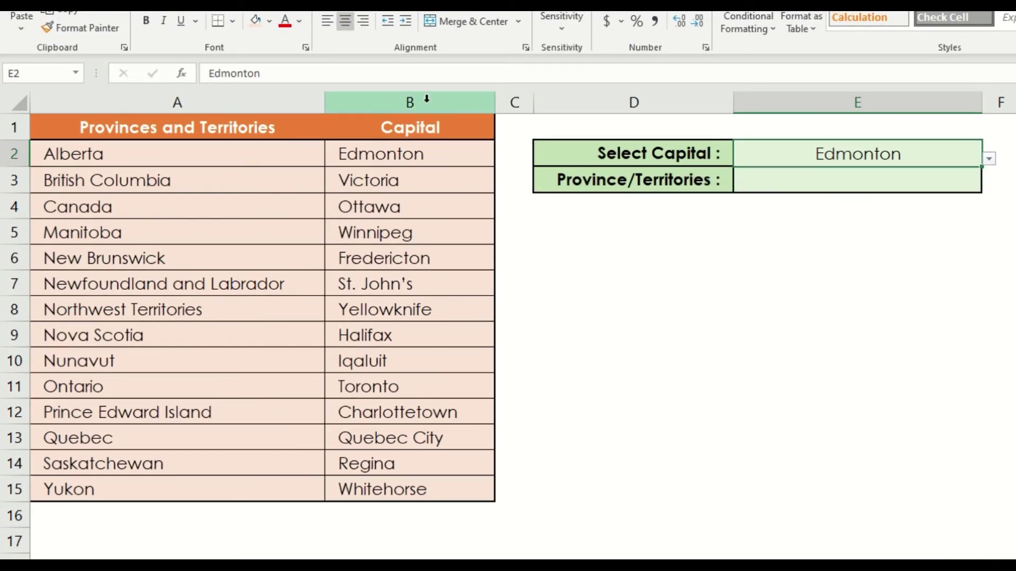
left_click(427, 95)
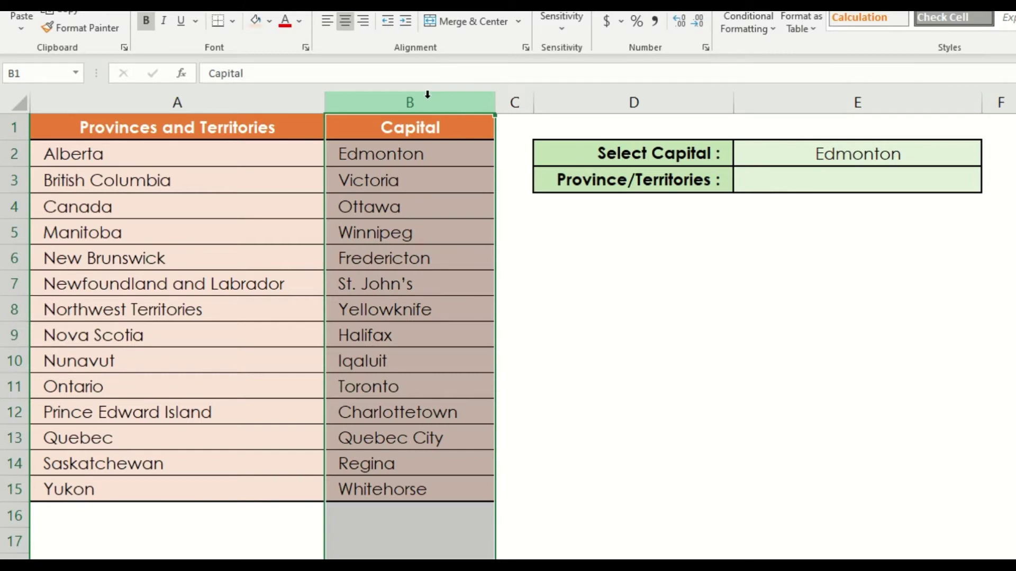
left_click(293, 99)
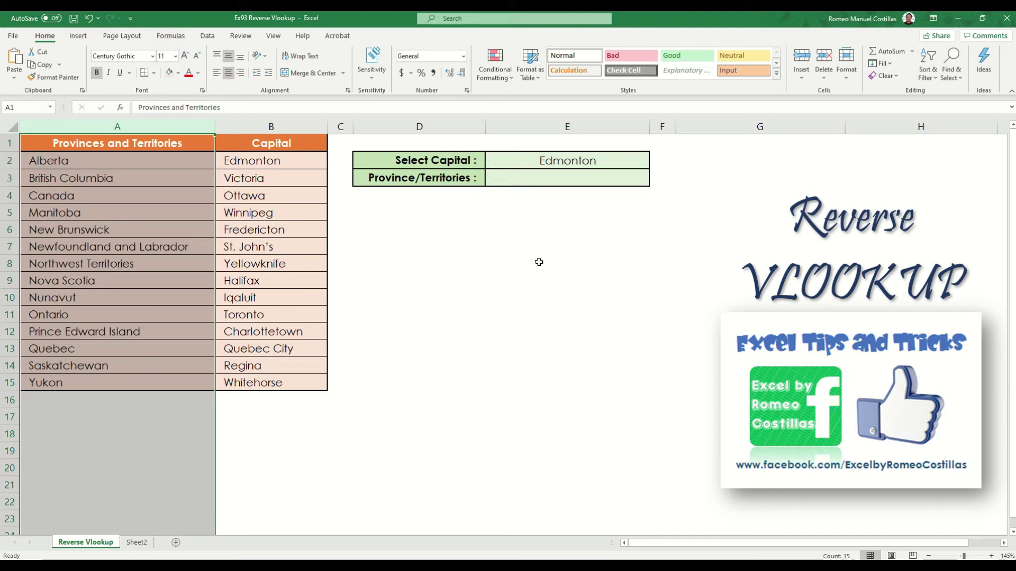
Step: Enter =CHOOSE({1,2},A2:A15,B2:B15) in D6 to spill provinces beside their capitals
left_click(415, 225)
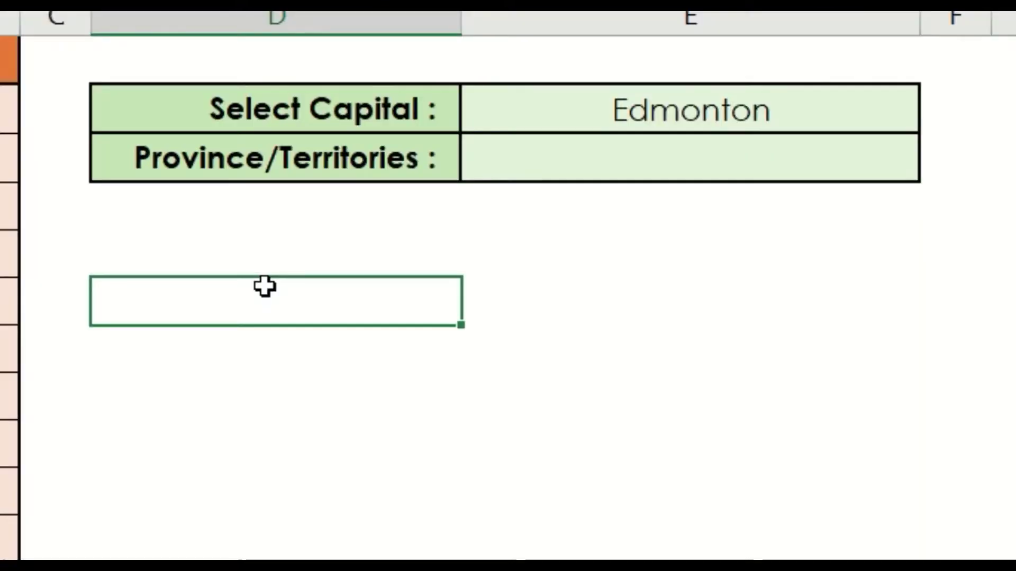
type("=choose")
key("Tab")
type("{")
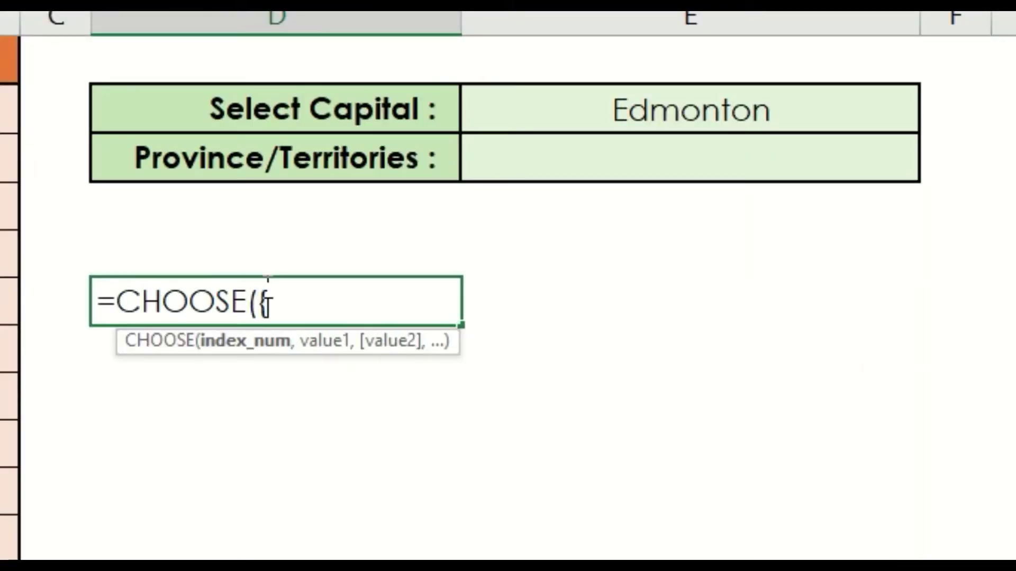
type("1")
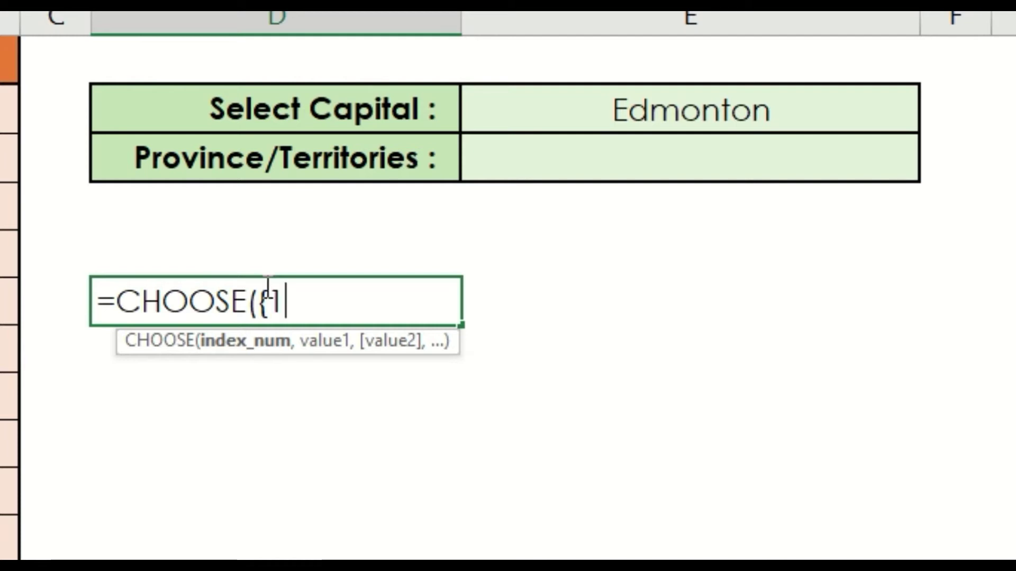
type(",2}")
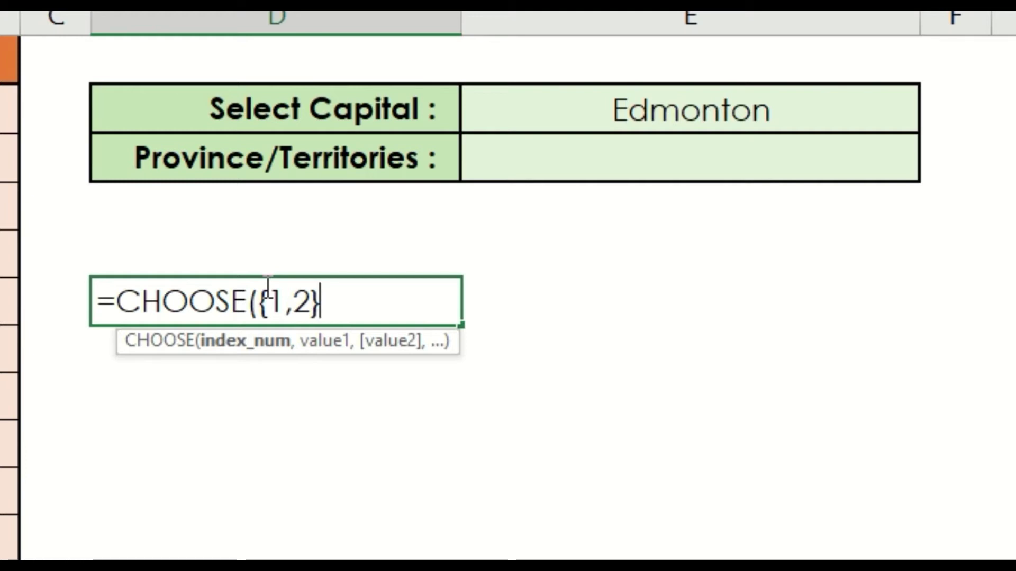
type(",")
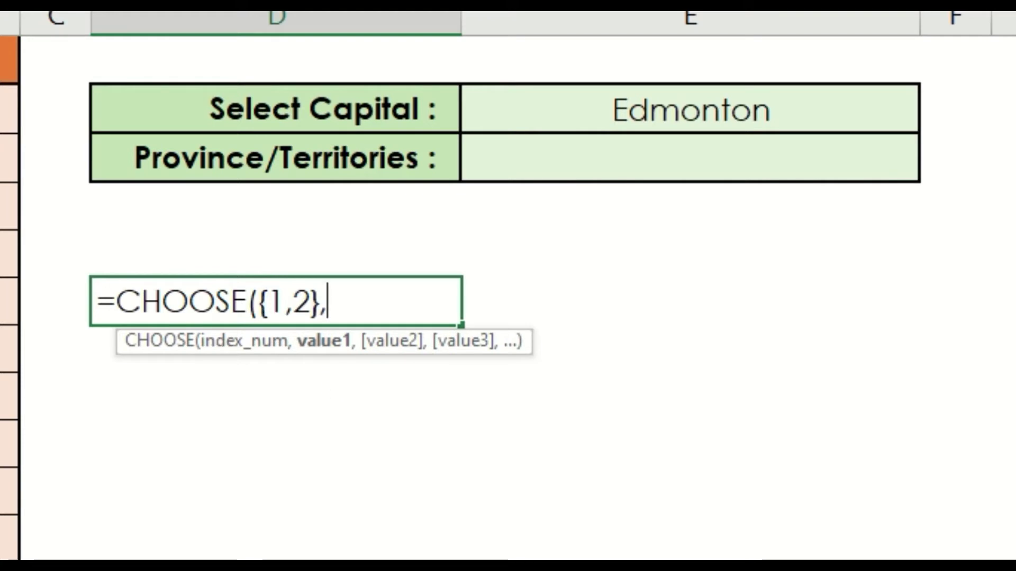
key("shift+Down")
key("shift+Down")
key("shift+Down")
key("shift+Down")
key("shift+Down")
key("shift+Down")
key("shift+Down")
key("shift+Down")
key("shift+Down")
key("shift+Down")
key("shift+Down")
key("shift+Down")
key("shift+Down")
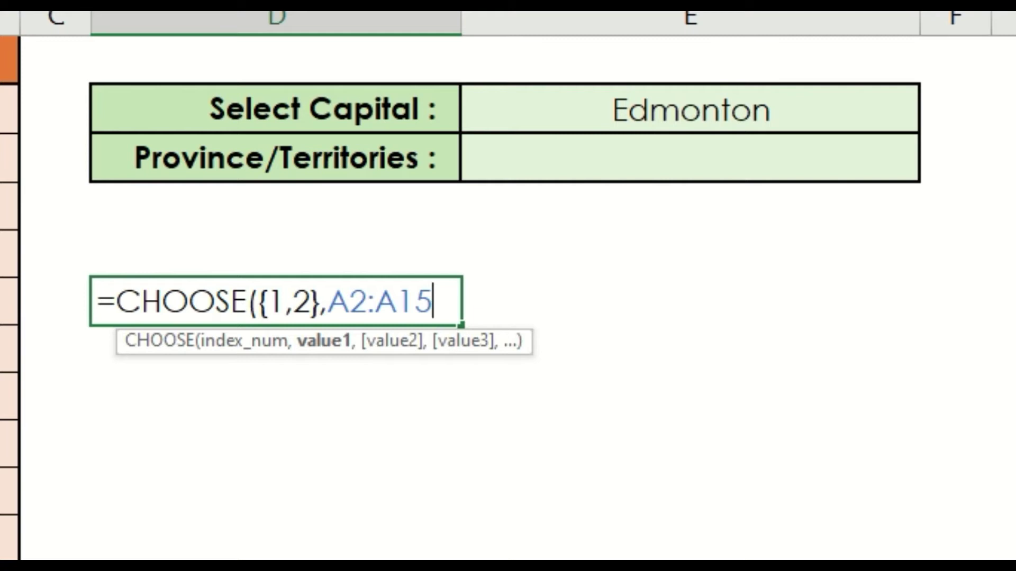
type(",")
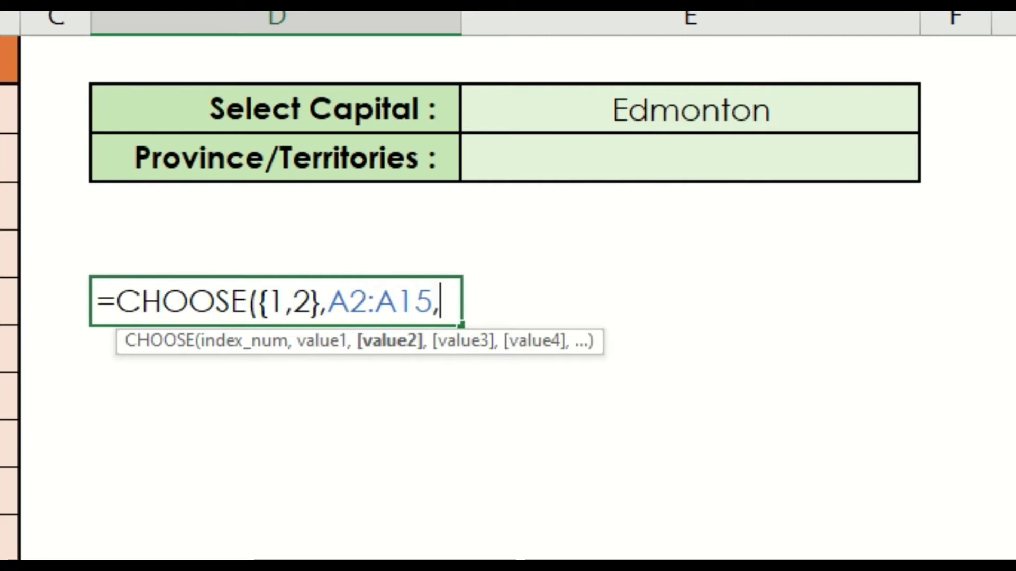
left_click_drag(9, 109, 10, 302)
key("shift+Down")
key("shift+Down")
key("shift+Down")
key("shift+Down")
key("shift+Down")
key("shift+Down")
key("shift+Down")
key("shift+Down")
key("shift+Down")
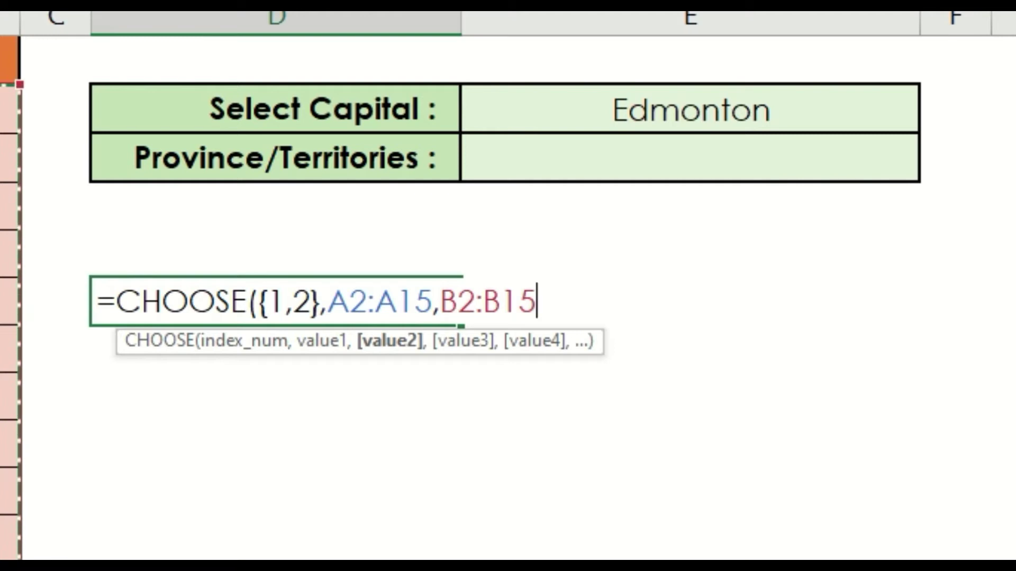
type(")")
key("Return")
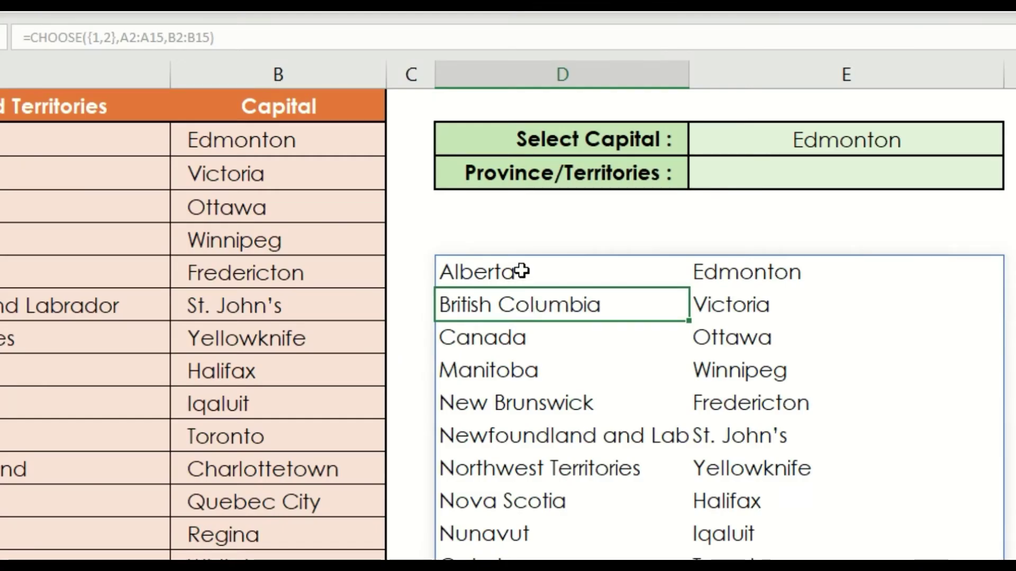
Step: Change the D6 formula's array constant from {1,2} to {2,1} so capitals spill first
left_click(521, 271)
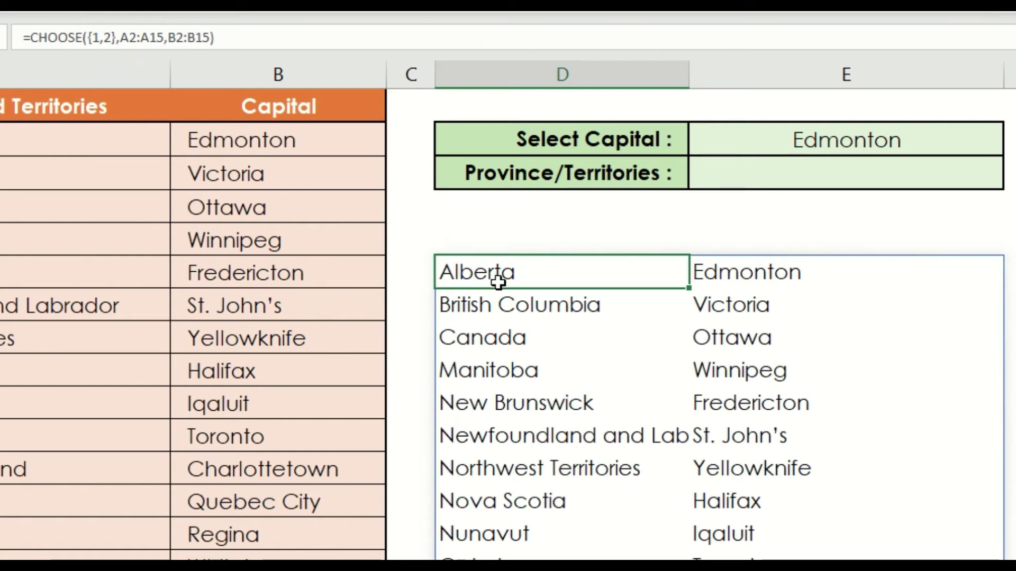
key("F2")
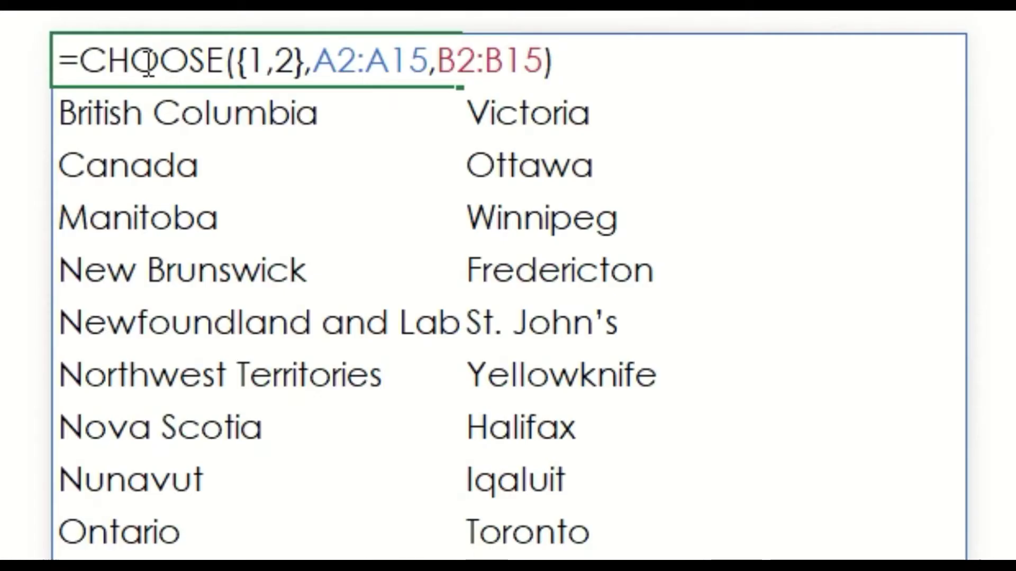
left_click(252, 48)
key("Delete")
key("Delete")
type("2,")
key("Delete")
type("1")
key("Return")
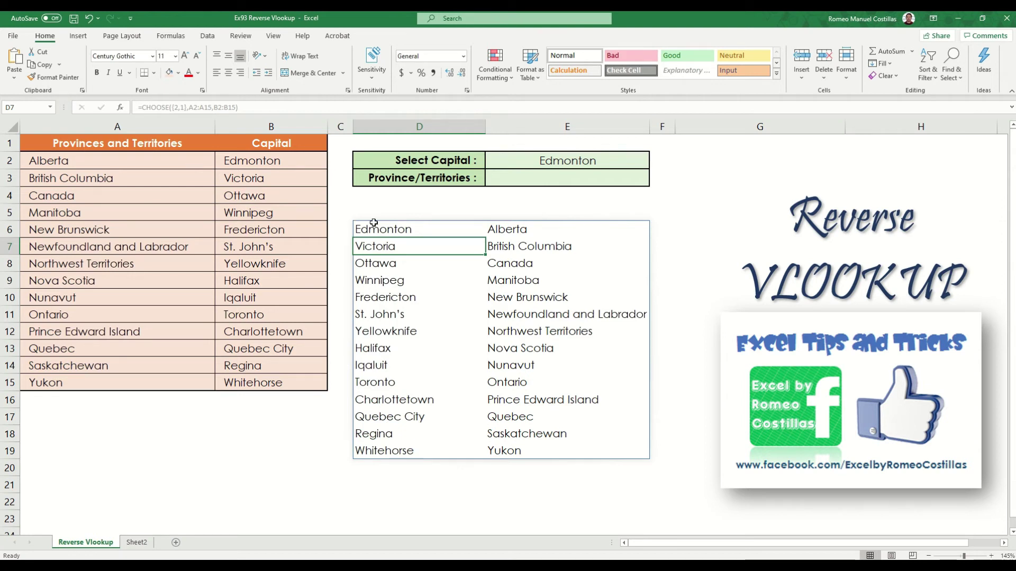
Step: Copy the CHOOSE({2,1},A2:A15,B2:B15) text from D6's formula bar without changing D6
left_click(401, 232)
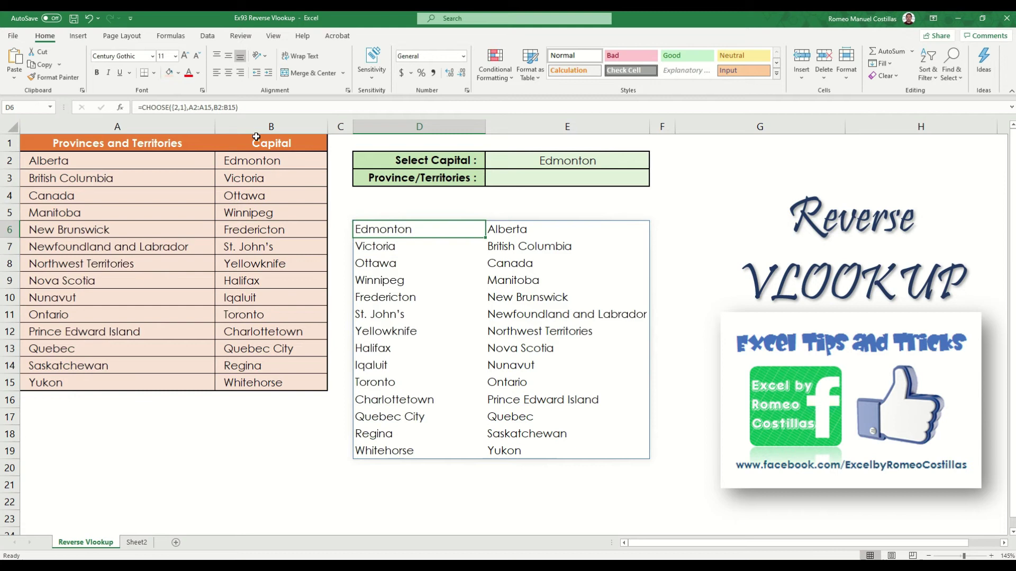
left_click_drag(239, 108, 142, 111)
right_click(159, 110)
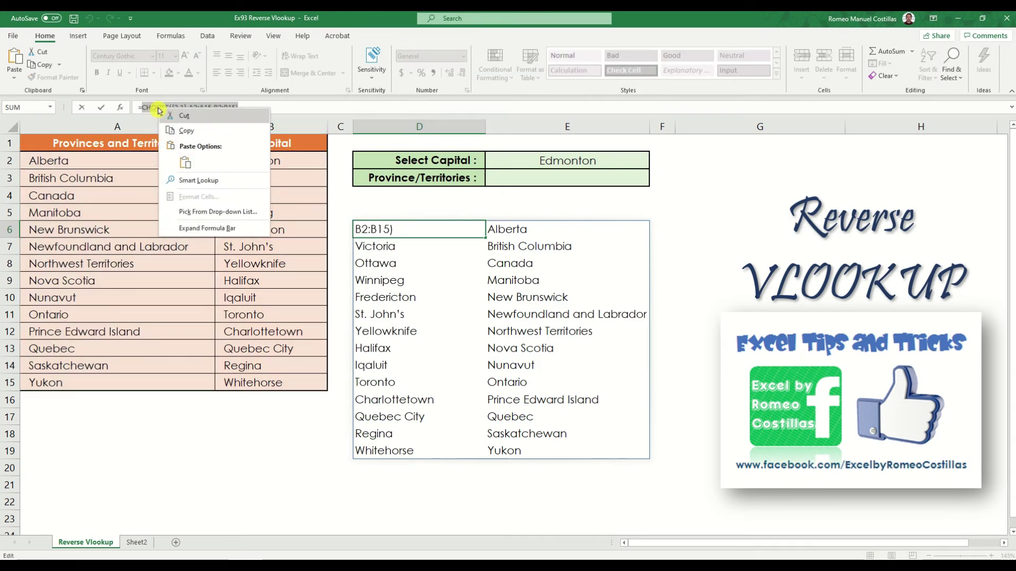
left_click(186, 129)
key("Escape")
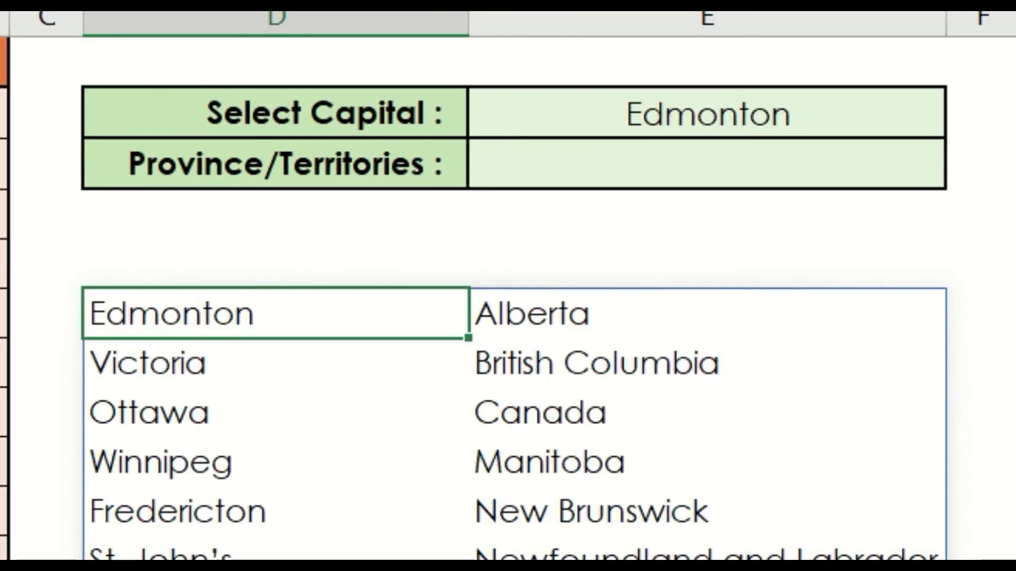
Step: Write =VLOOKUP(E2,CHOOSE({2,1},A2:A15,B2:B15),2,FALSE) in E3
left_click(555, 154)
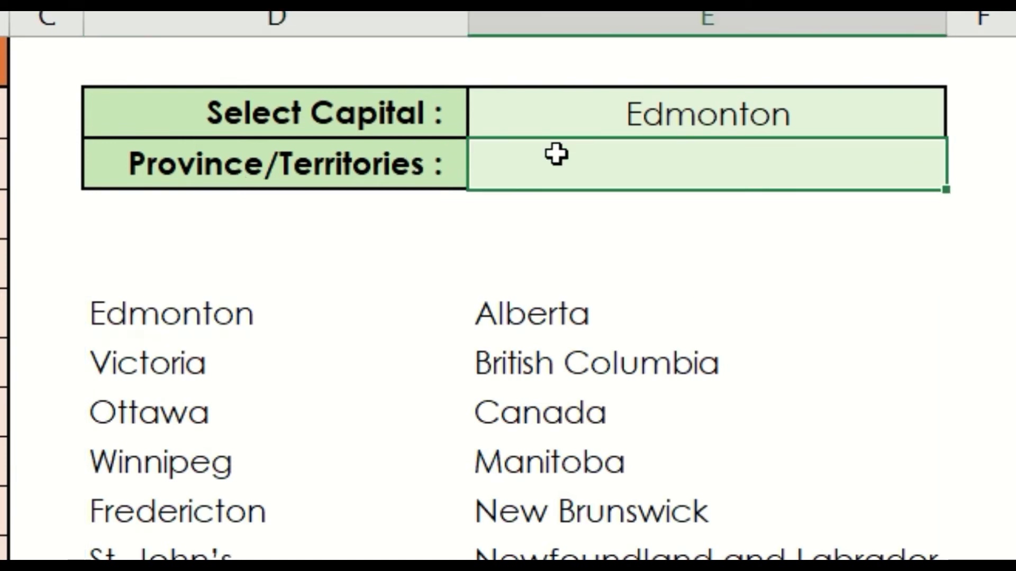
type("=vloo")
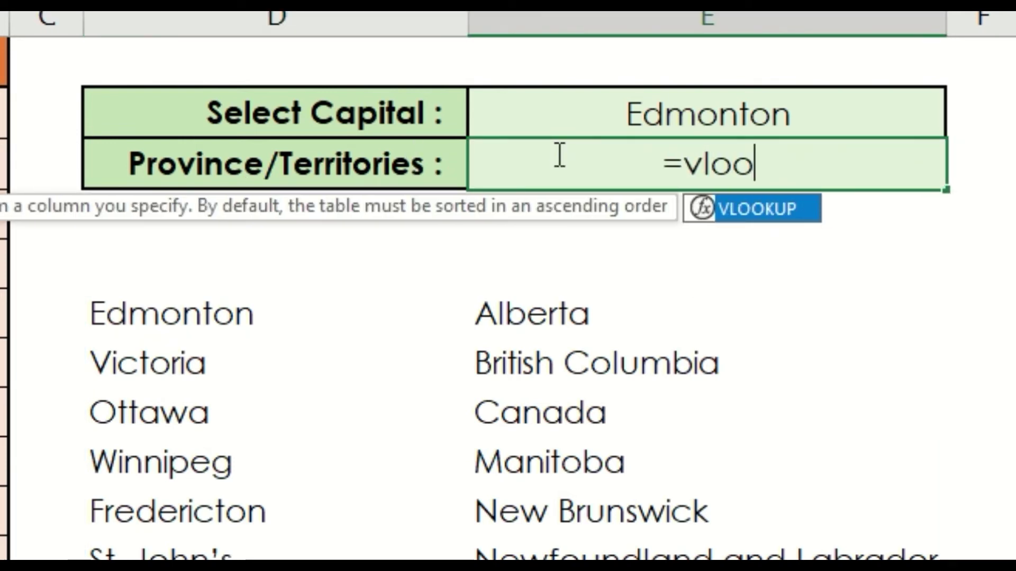
key("Tab")
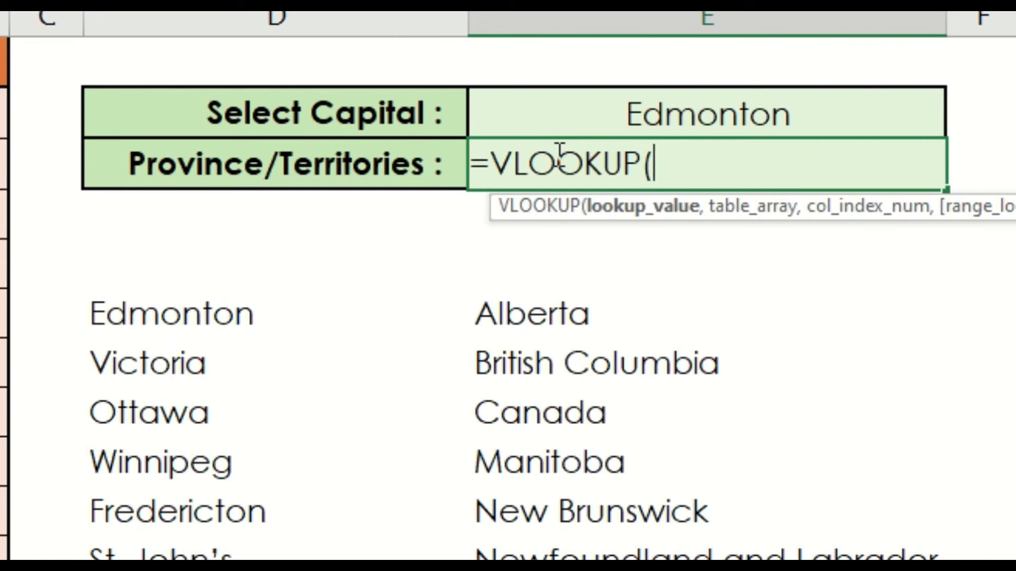
left_click(641, 107)
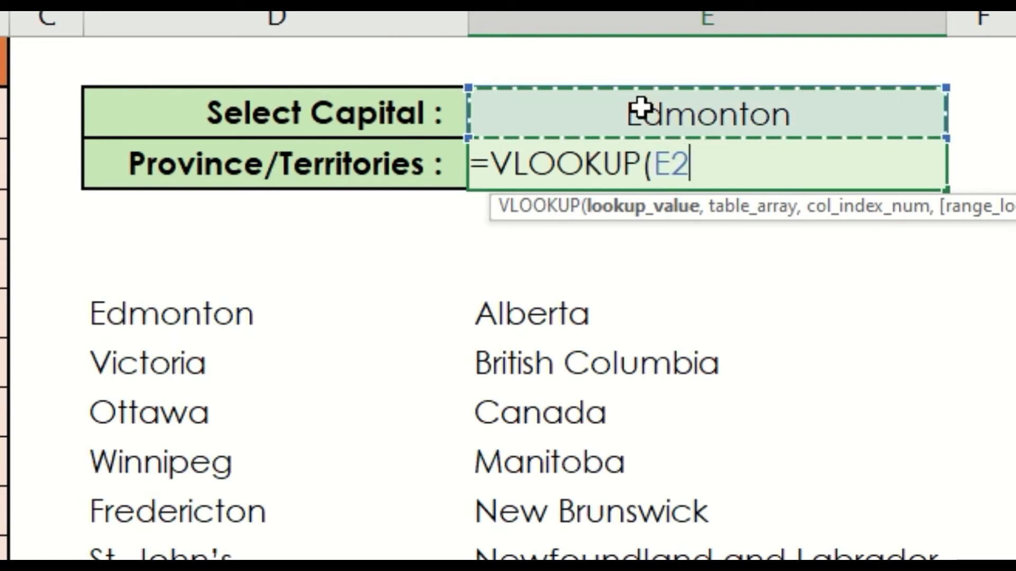
type(",")
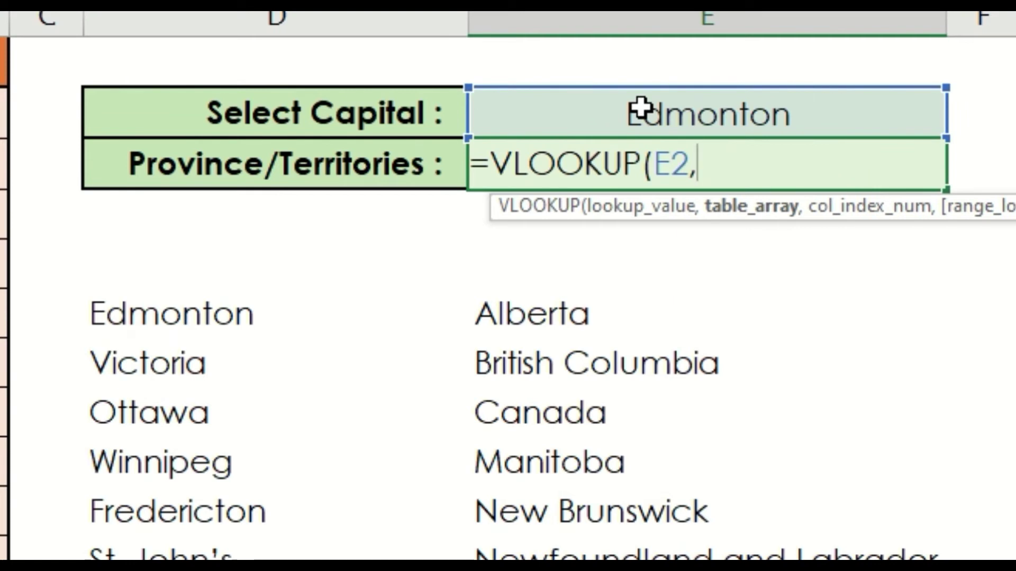
key("ctrl+v")
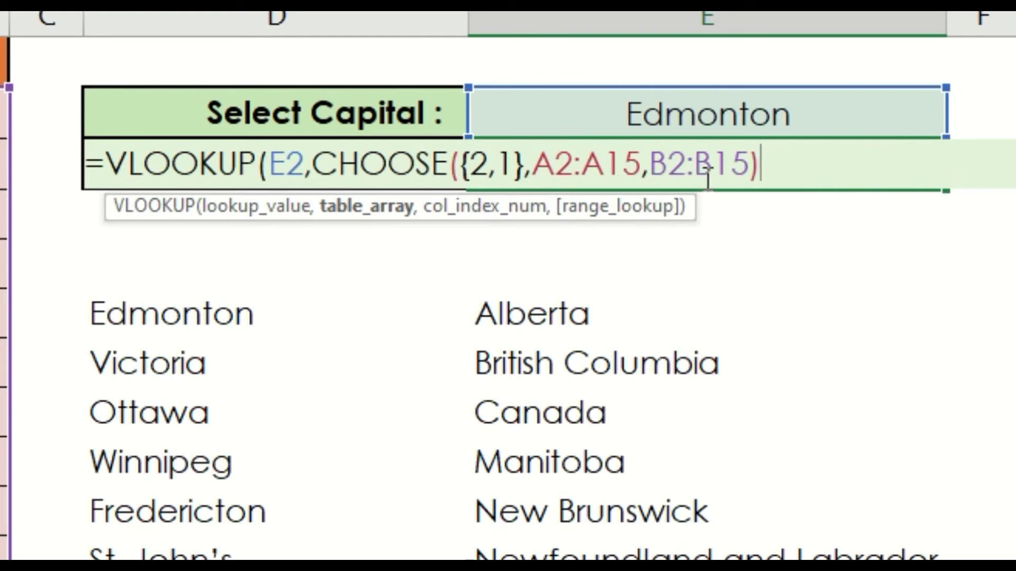
type(",")
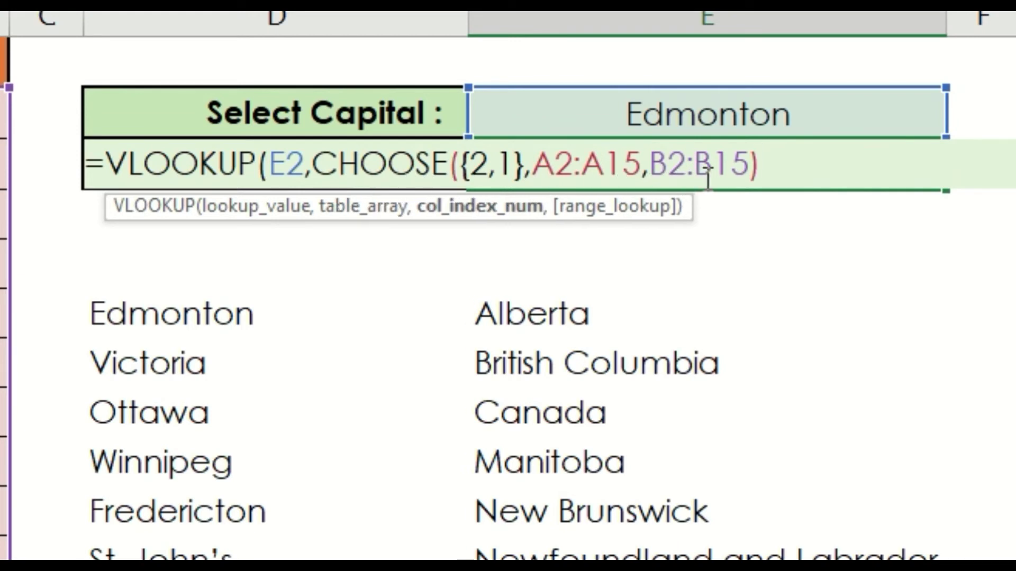
type("2,")
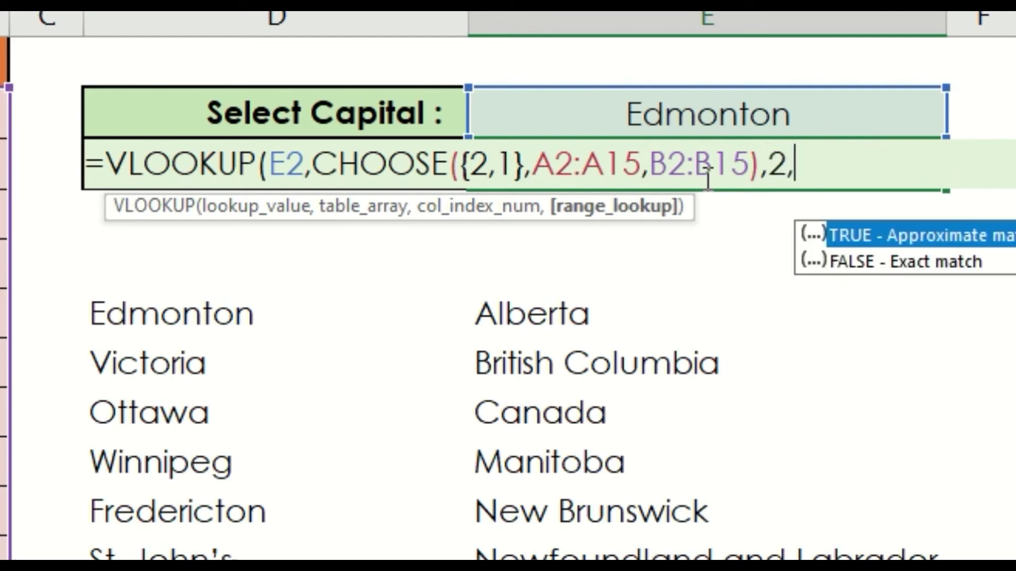
left_click(973, 252)
double_click(974, 251)
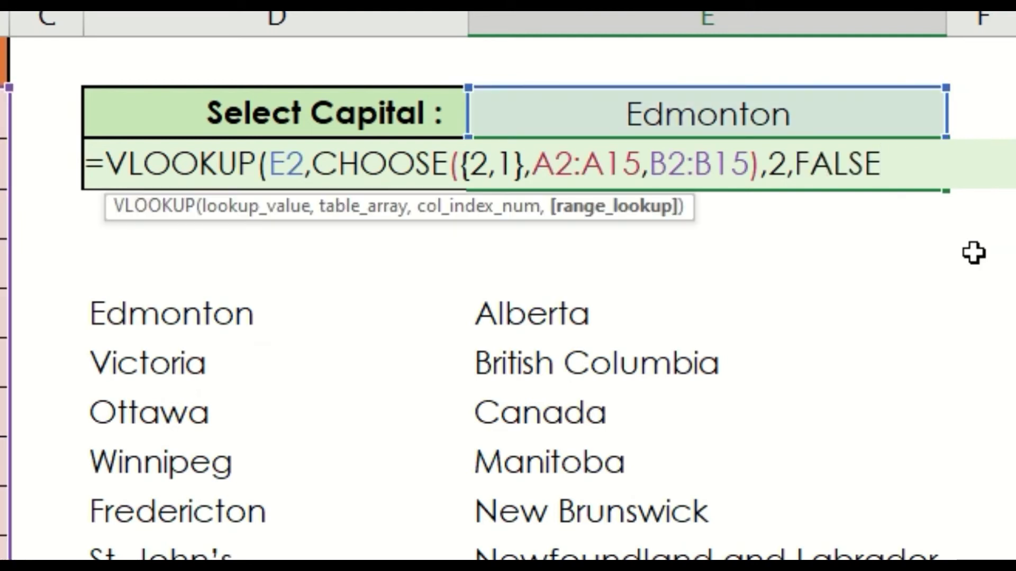
type(")")
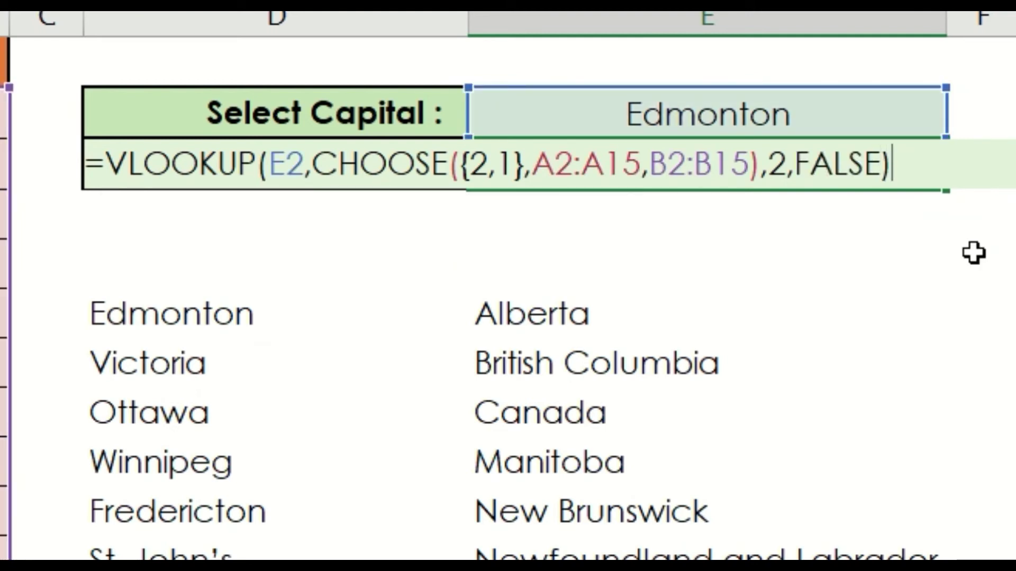